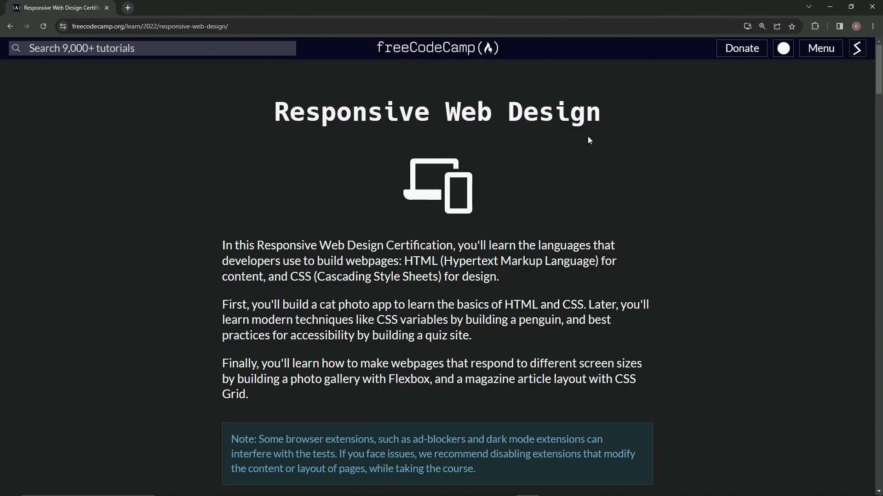
scroll(221, 200, down, 5)
scroll(220, 214, down, 5)
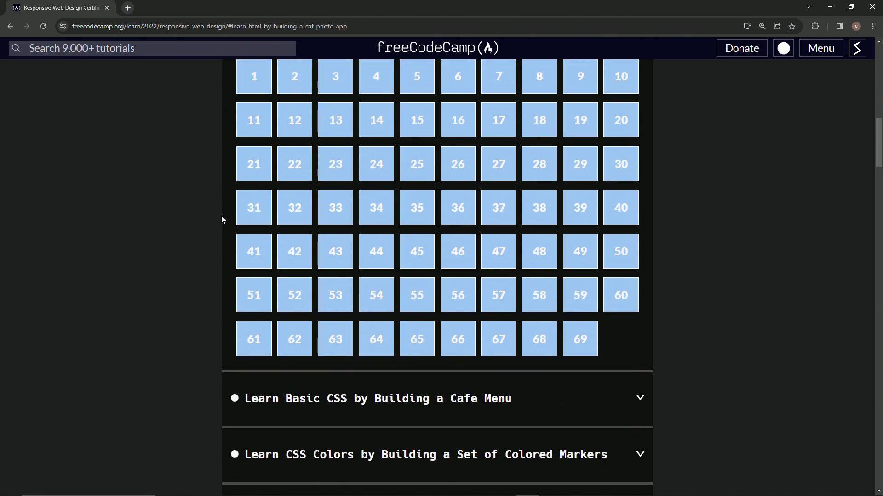
scroll(223, 221, up, 4)
Toggle the cat photo and penguin course details, then select the Personal Portfolio Webpage heading.
click(299, 224)
scroll(164, 257, down, 5)
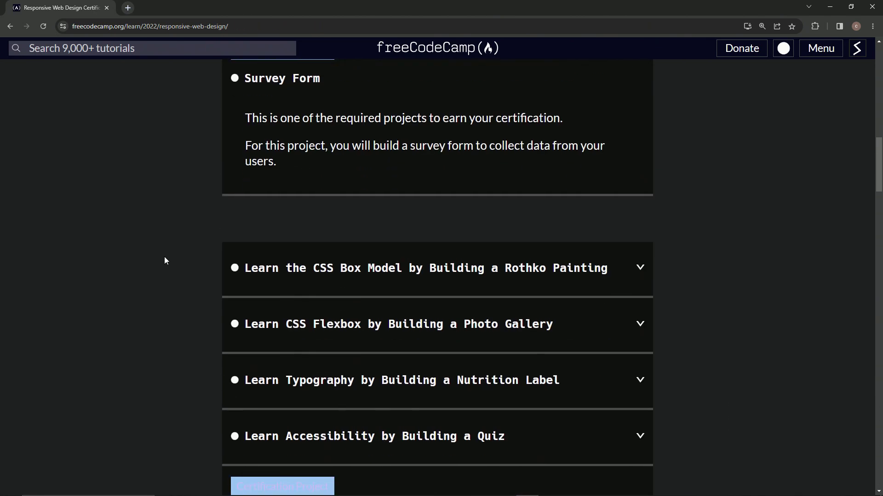
scroll(187, 263, down, 6)
scroll(186, 265, down, 5)
scroll(184, 271, down, 5)
scroll(184, 269, down, 2)
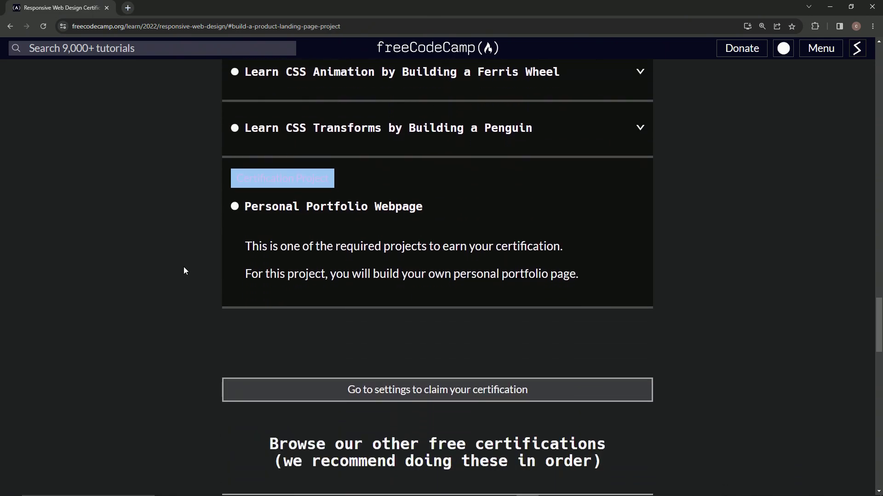
scroll(184, 270, up, 2)
click(399, 237)
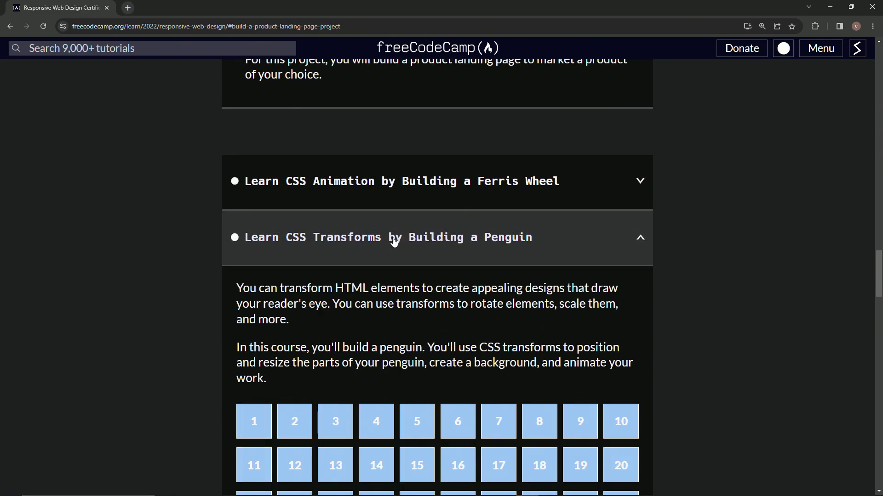
scroll(393, 239, down, 3)
scroll(483, 290, down, 4)
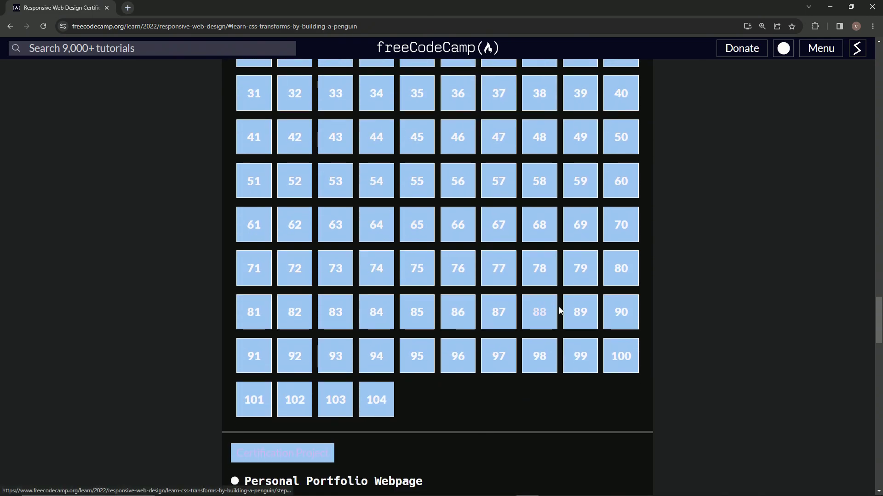
scroll(445, 323, up, 5)
click(428, 121)
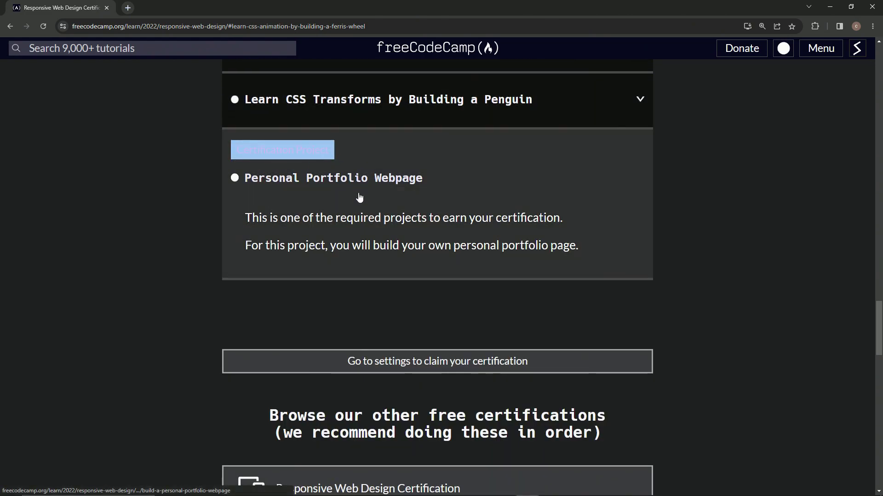
triple_click(338, 148)
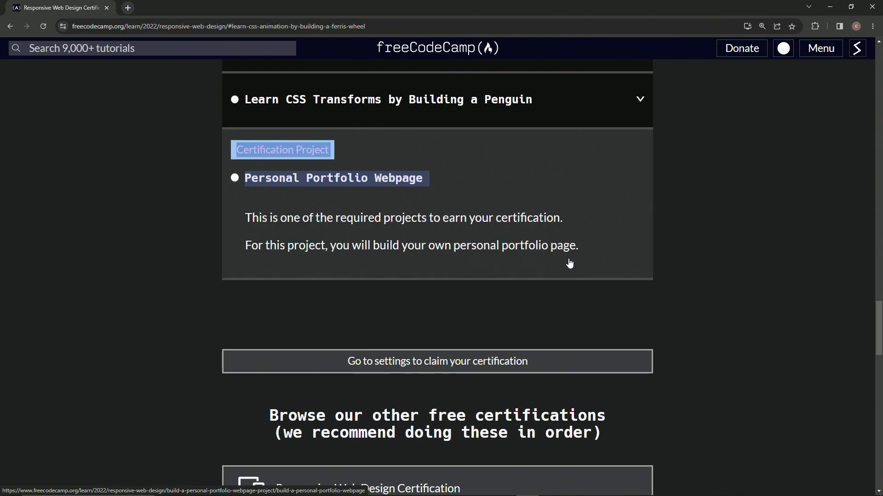
Open the Personal Portfolio Webpage project and load its example portfolio in a new tab.
click(481, 173)
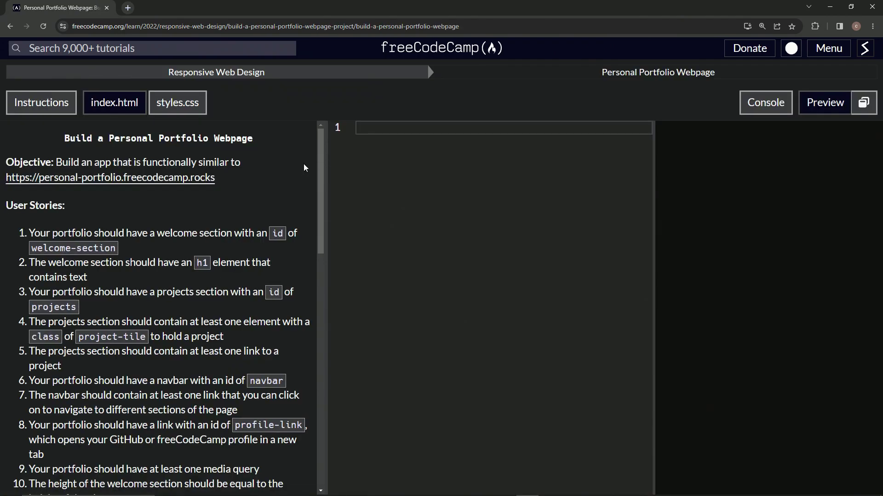
right_click(128, 178)
click(158, 189)
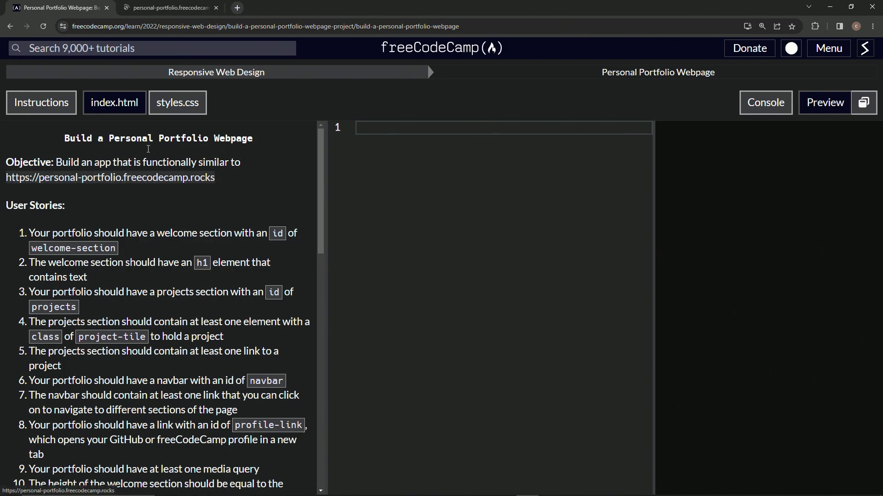
click(171, 8)
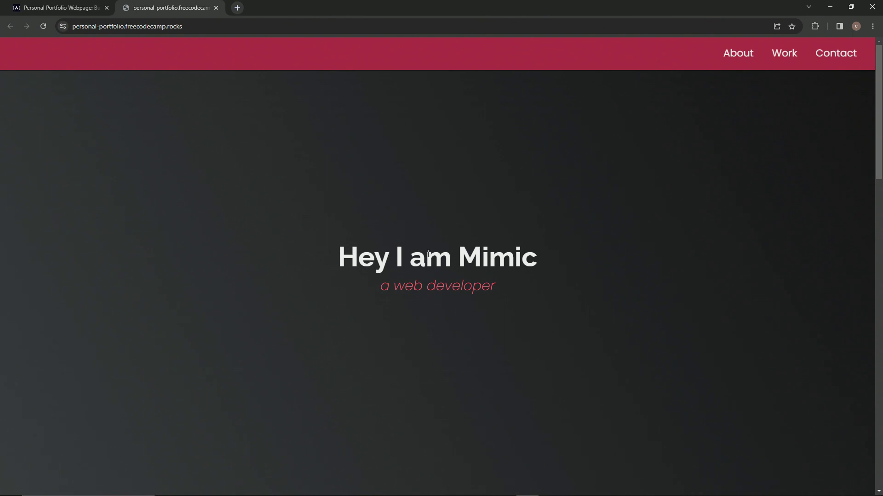
click(742, 60)
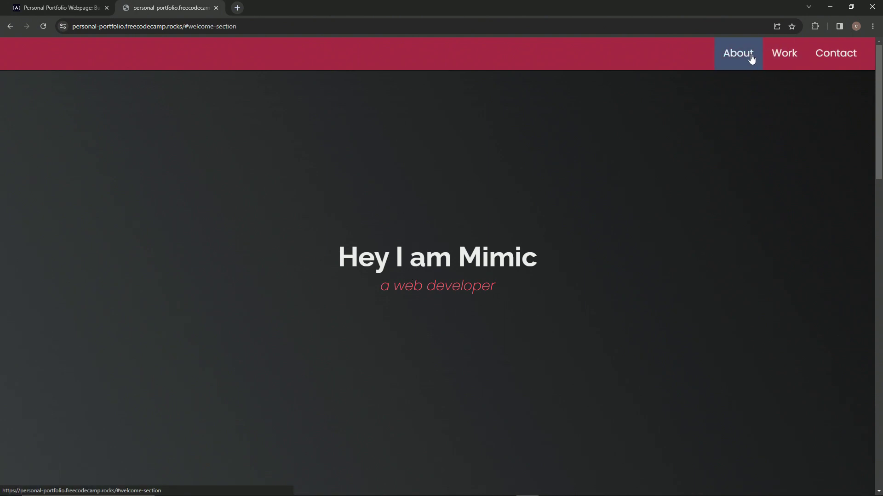
click(831, 64)
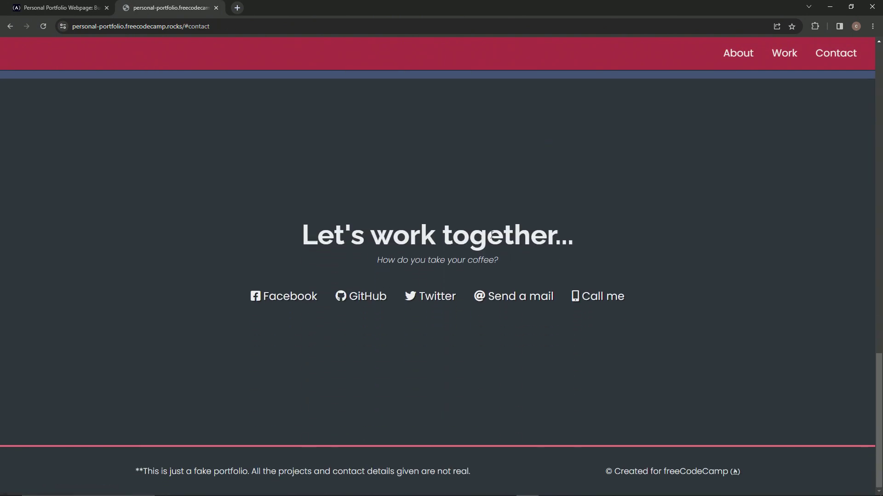
scroll(478, 239, up, 5)
scroll(242, 253, up, 3)
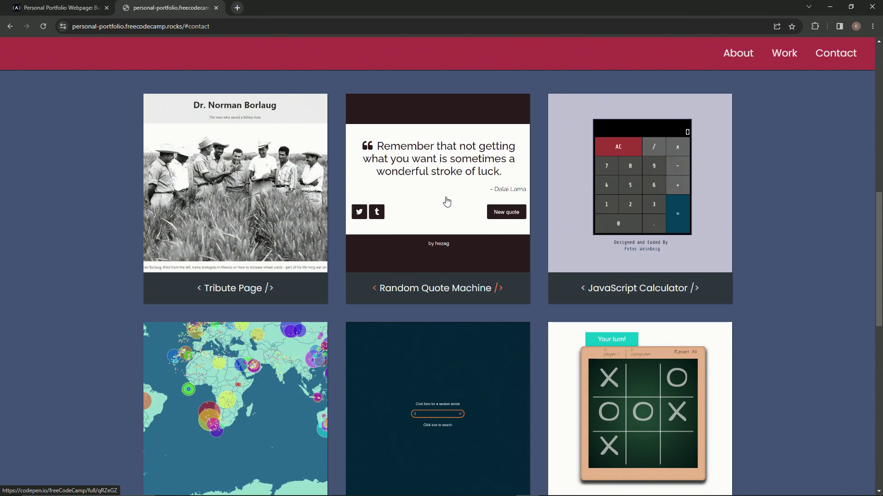
scroll(629, 273, down, 3)
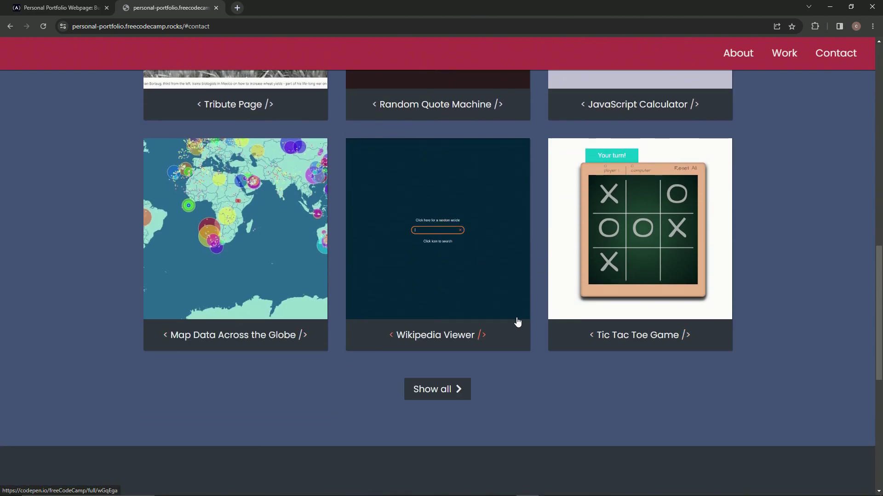
scroll(508, 306, up, 4)
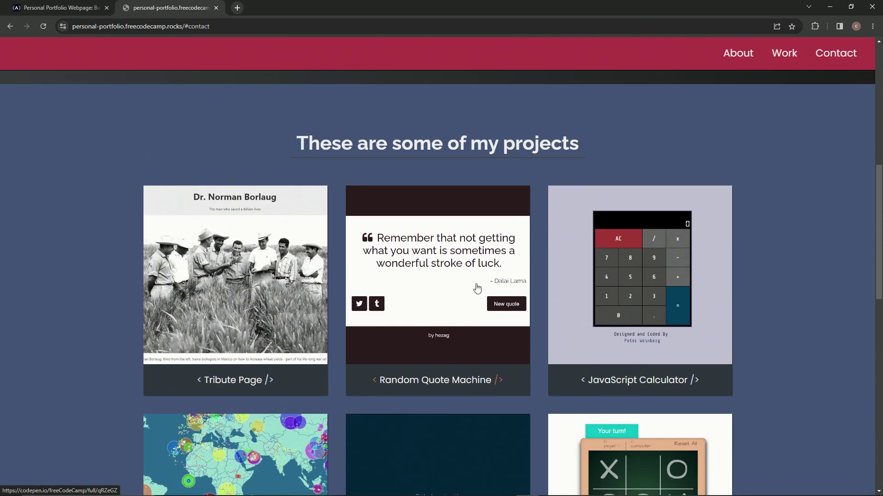
scroll(482, 276, up, 5)
scroll(469, 289, up, 1)
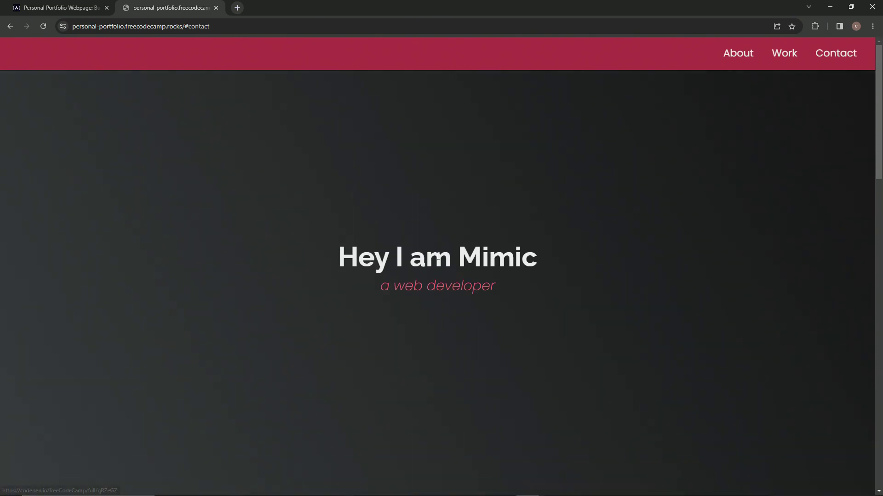
Close the example portfolio tab to return to the project's user stories.
click(217, 8)
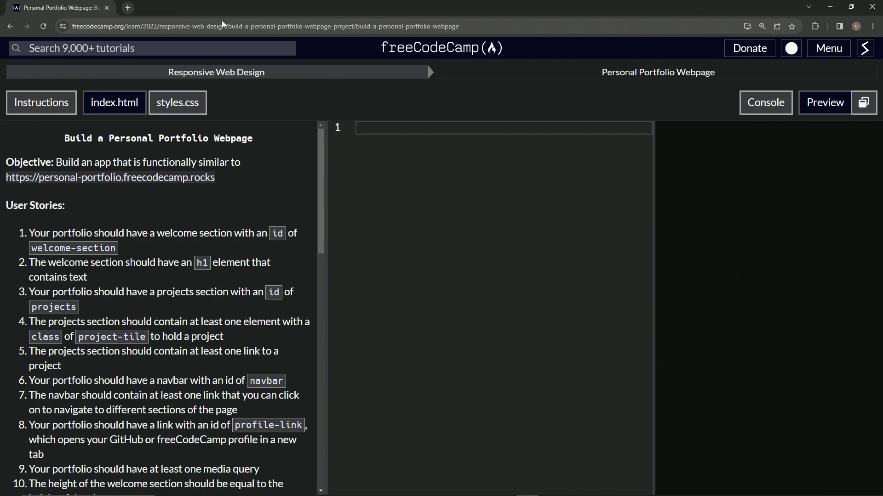